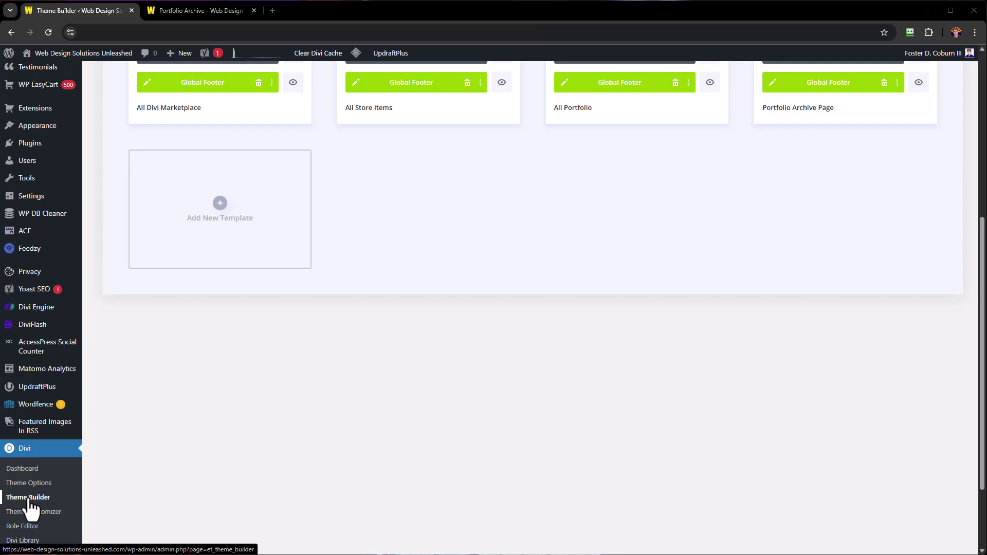
Step: Start a new template, examine the page and post-type assignment options including Portfolio, and close the template settings without creating it
scroll(333, 422, "up", 2)
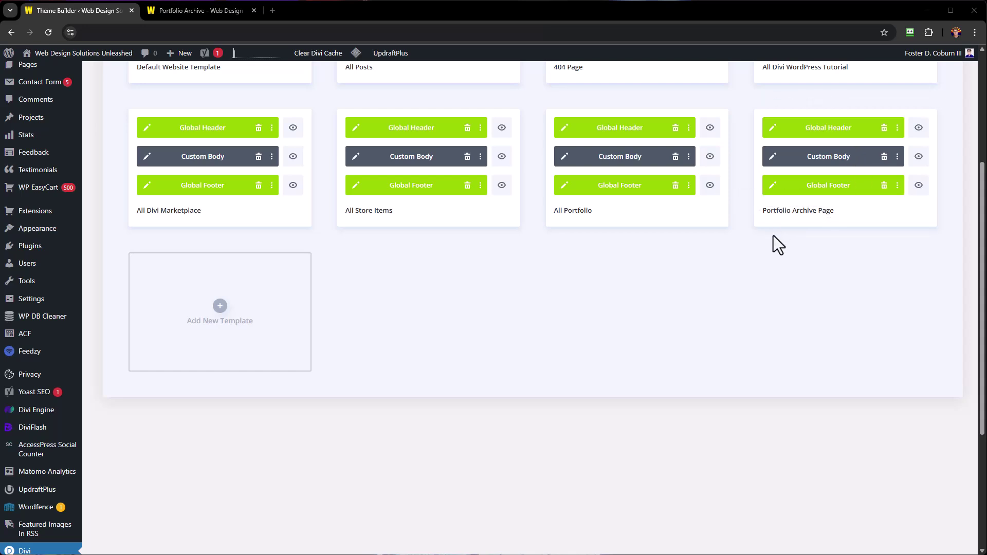
left_click(220, 307)
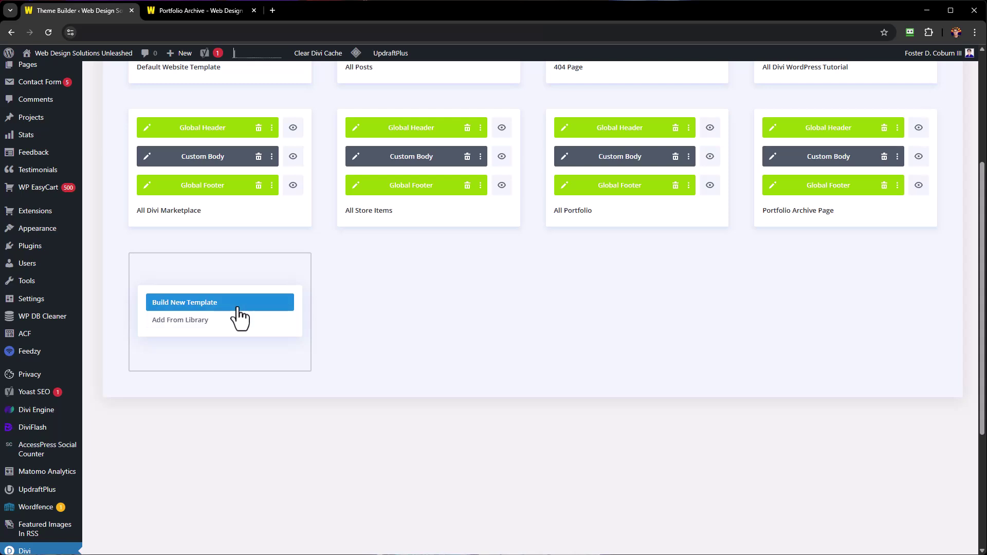
left_click(242, 305)
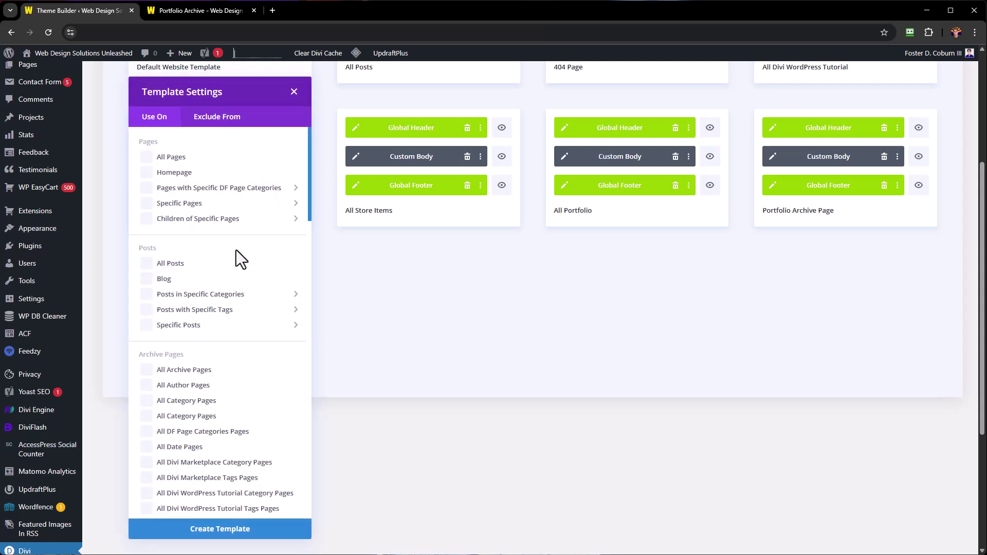
scroll(236, 250, "down", 15)
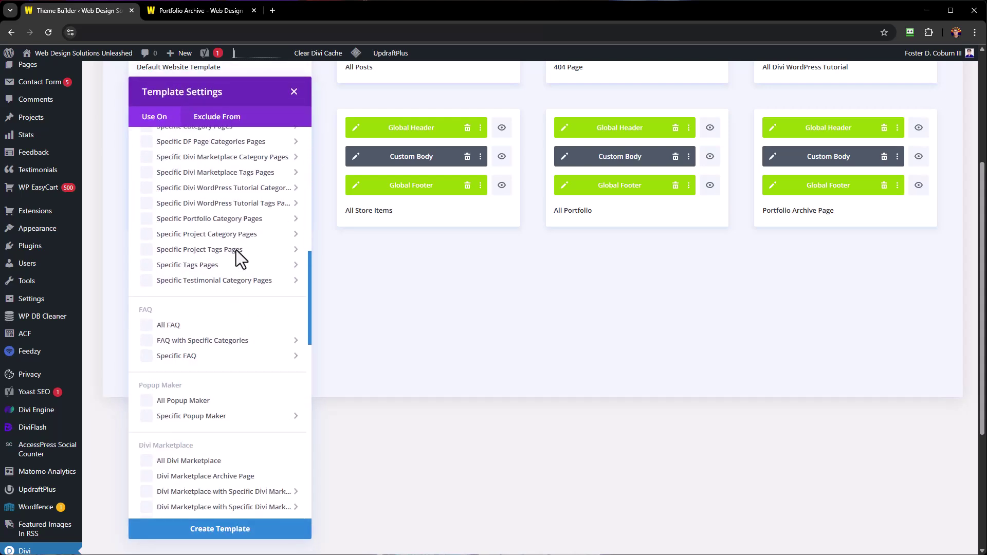
scroll(236, 250, "down", 8)
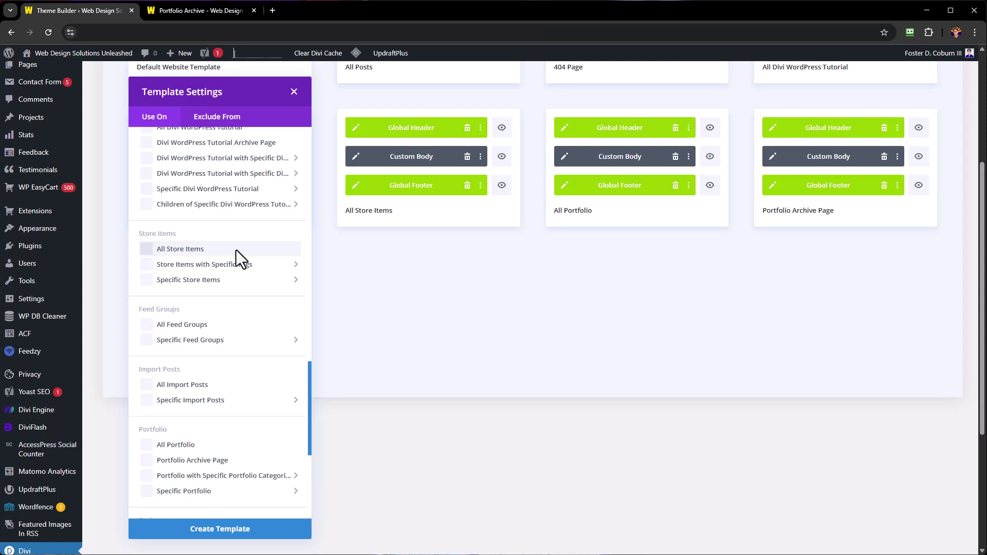
scroll(236, 250, "down", 1)
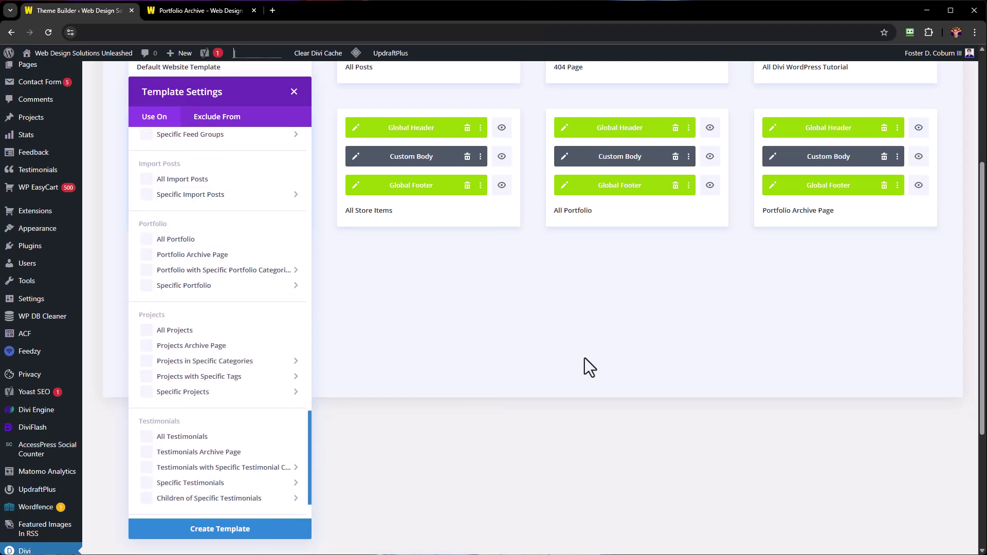
left_click(296, 93)
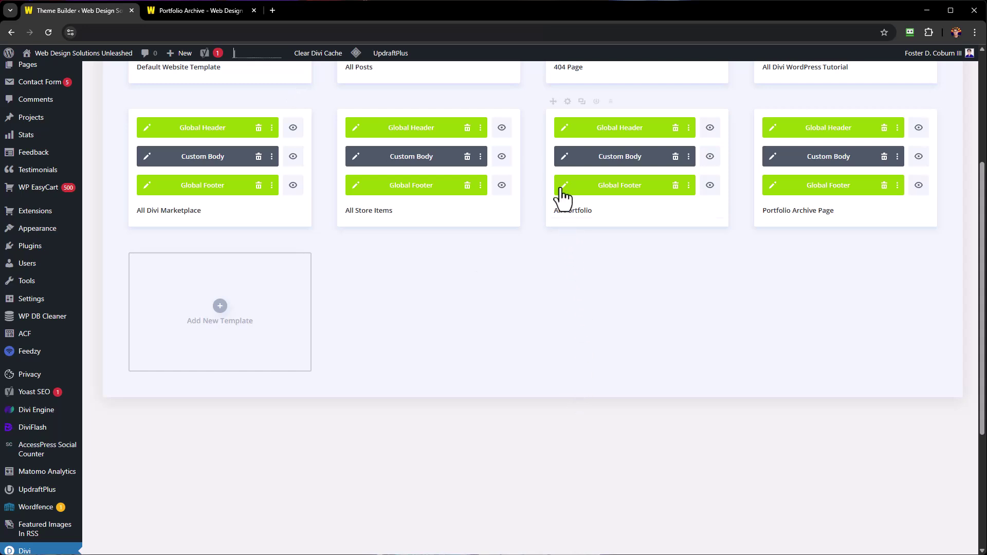
Step: Open the custom body layout of the All Portfolio template for editing and switch it to wireframe view
left_click(565, 157)
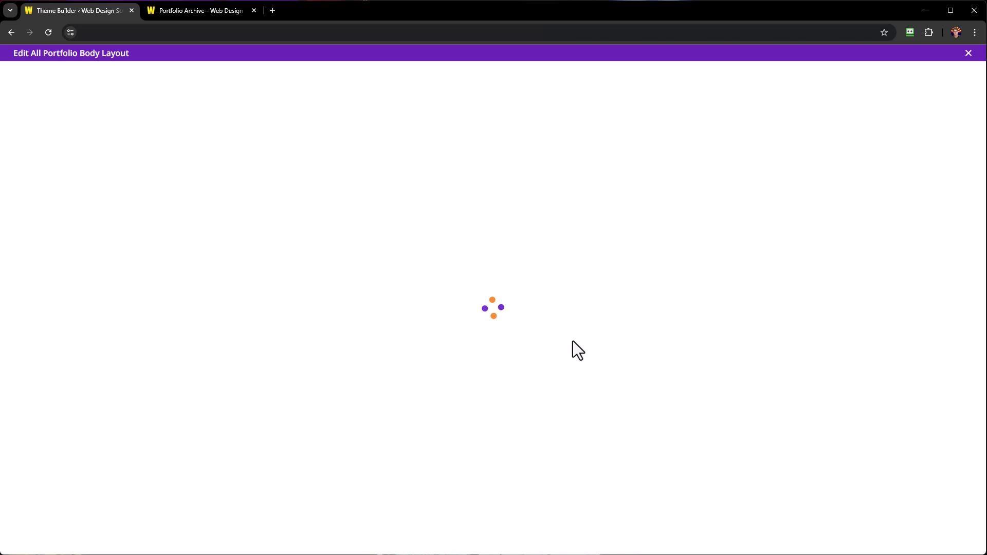
scroll(573, 341, "down", 15)
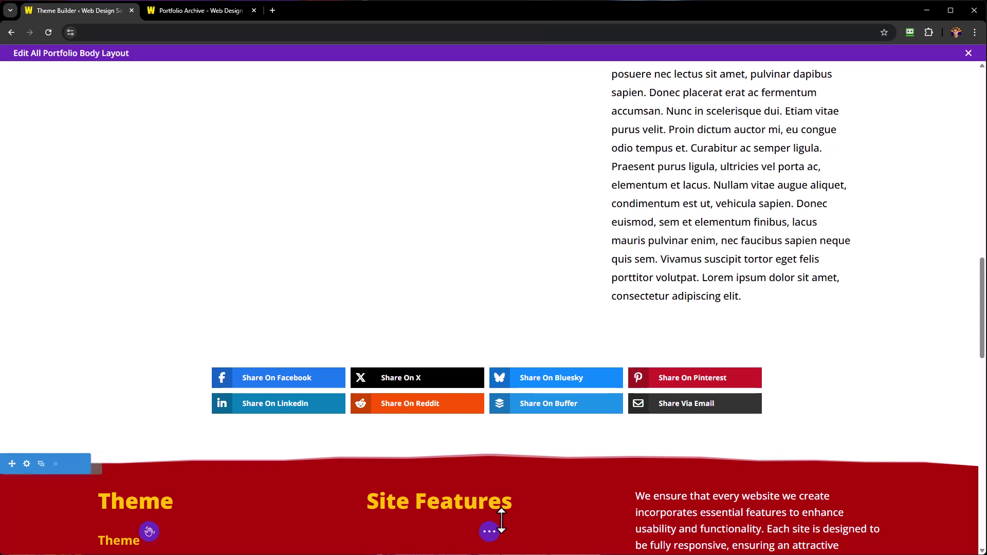
left_click(490, 532)
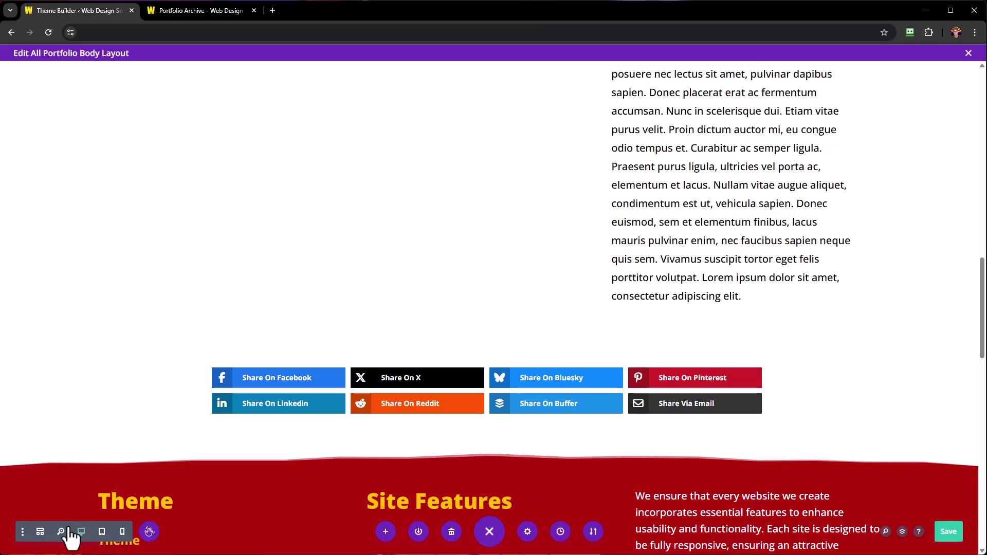
left_click(40, 532)
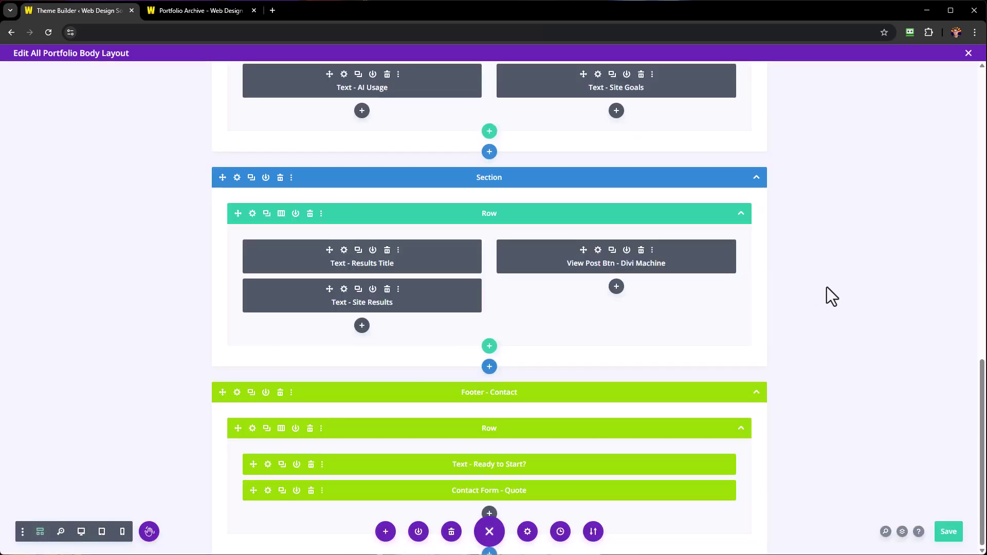
scroll(826, 287, "up", 10)
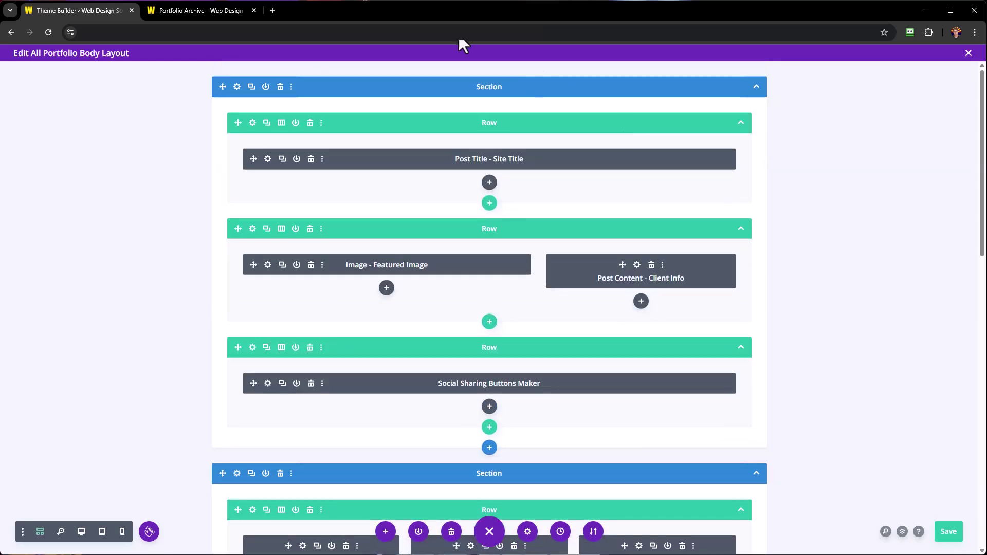
Step: Examine the Elements settings of the Site Title module and the image source of the Featured Image module
left_click(267, 160)
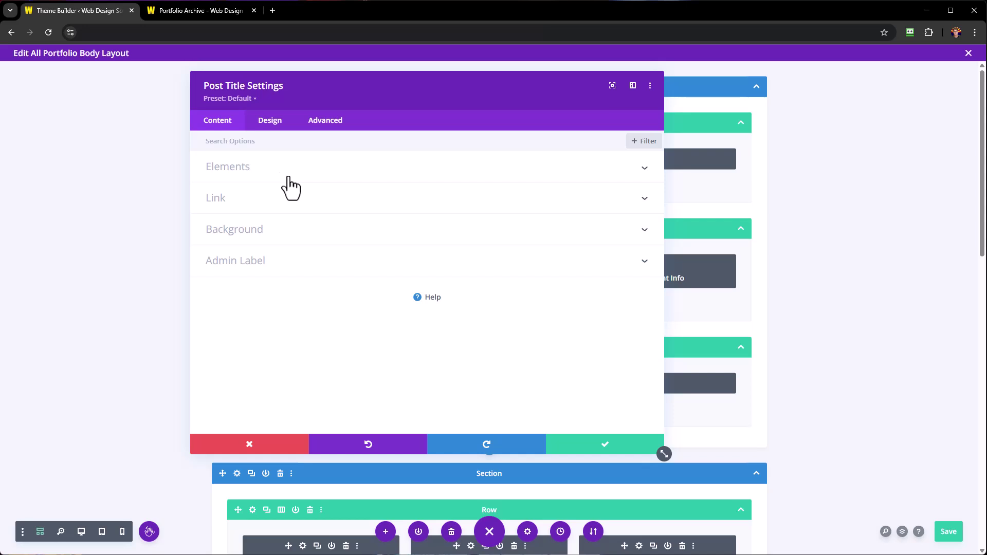
left_click(336, 174)
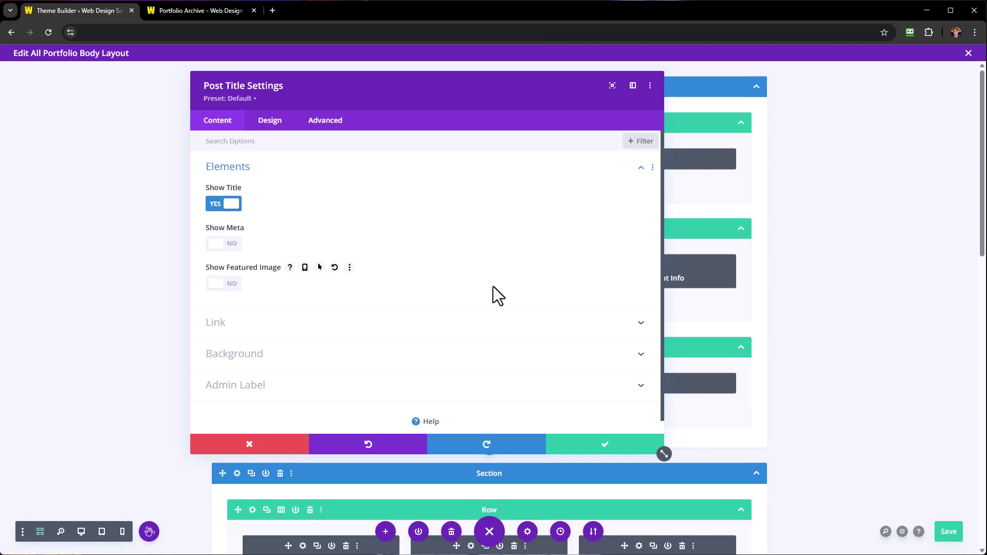
left_click(591, 447)
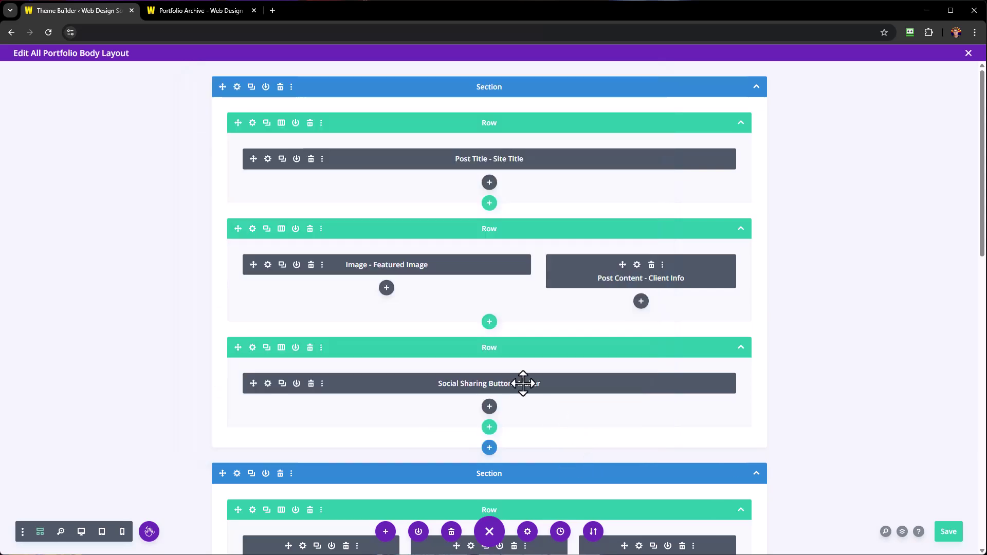
left_click(268, 266)
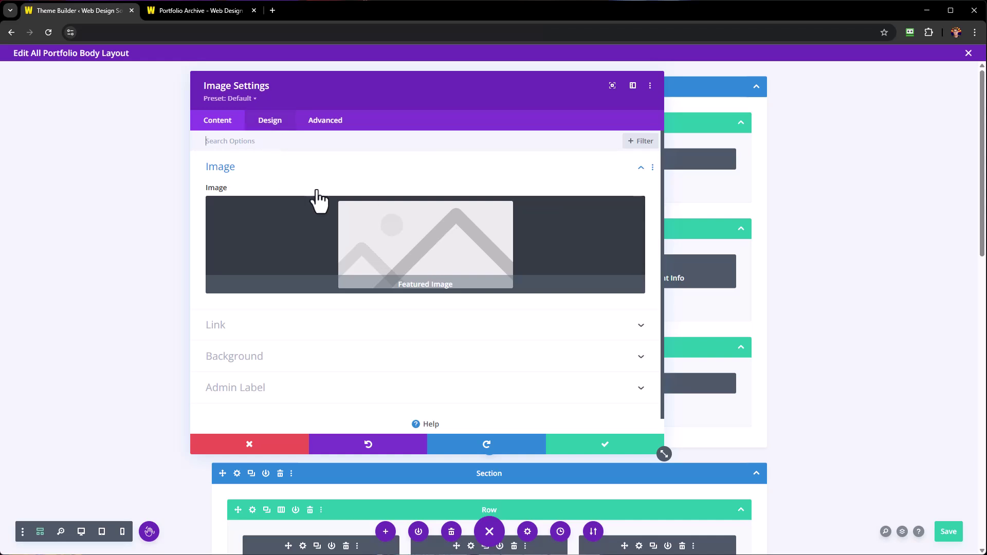
left_click(599, 448)
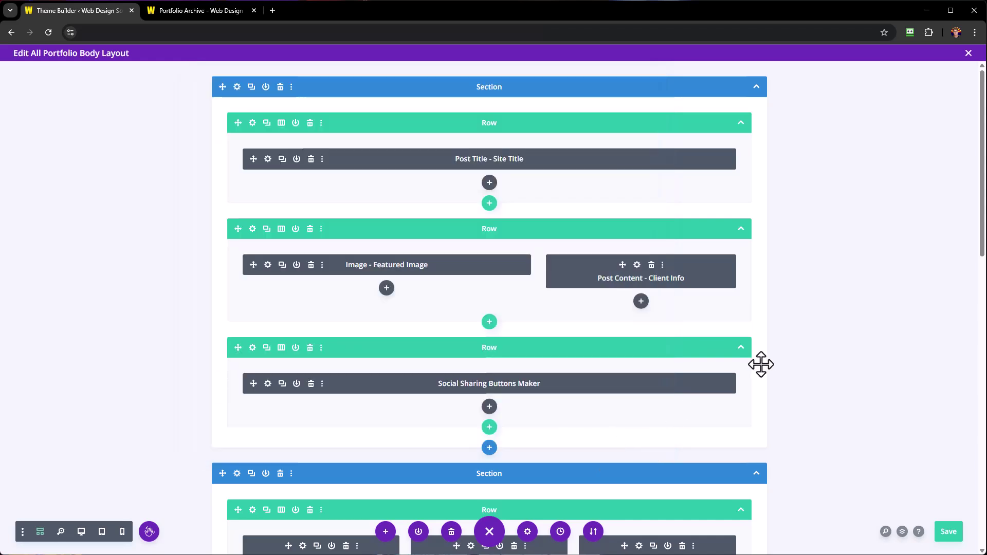
Step: Examine the content and design options of the Client Info post content module
left_click(637, 265)
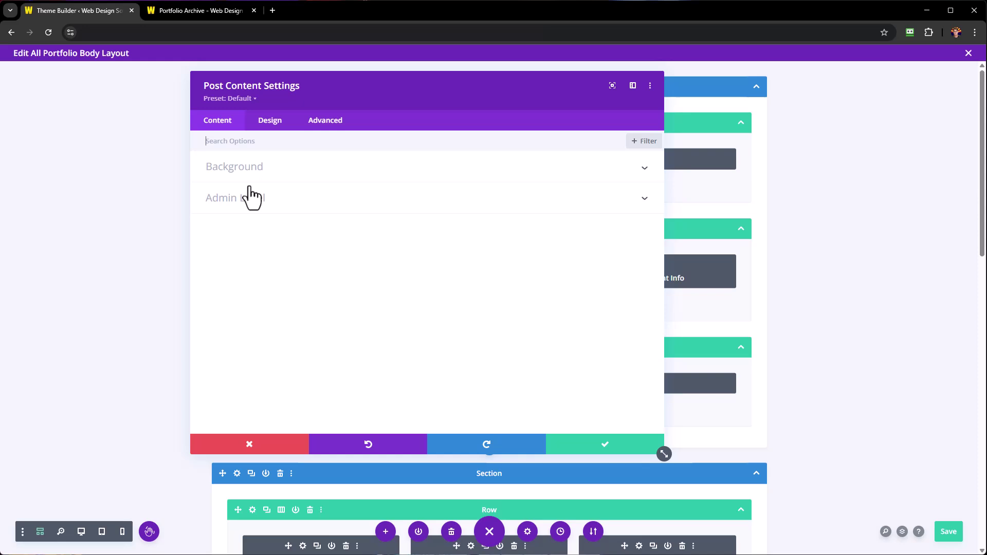
left_click(282, 122)
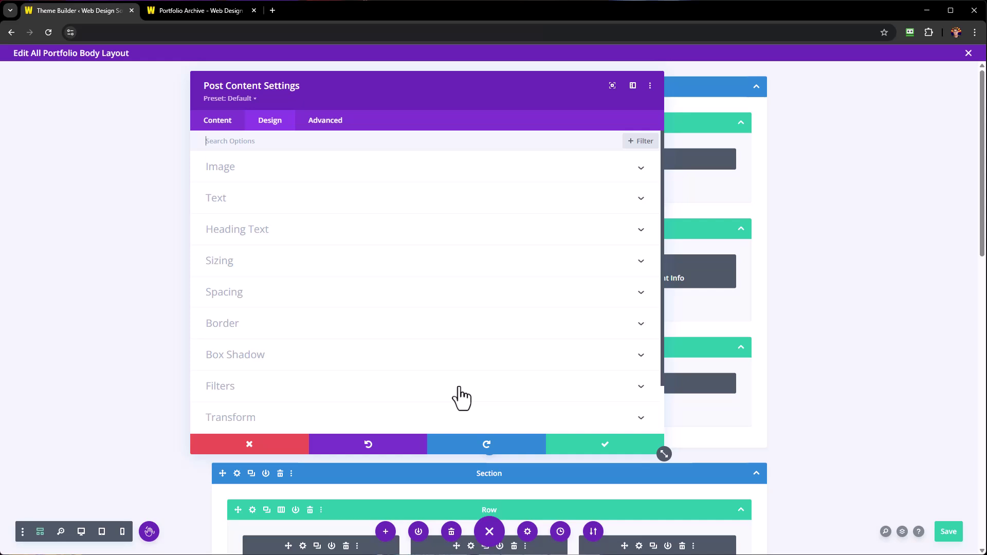
left_click(585, 455)
Step: Check the dynamic content sources of the Theme text module and the Theme image module in the second section
scroll(861, 254, "down", 3)
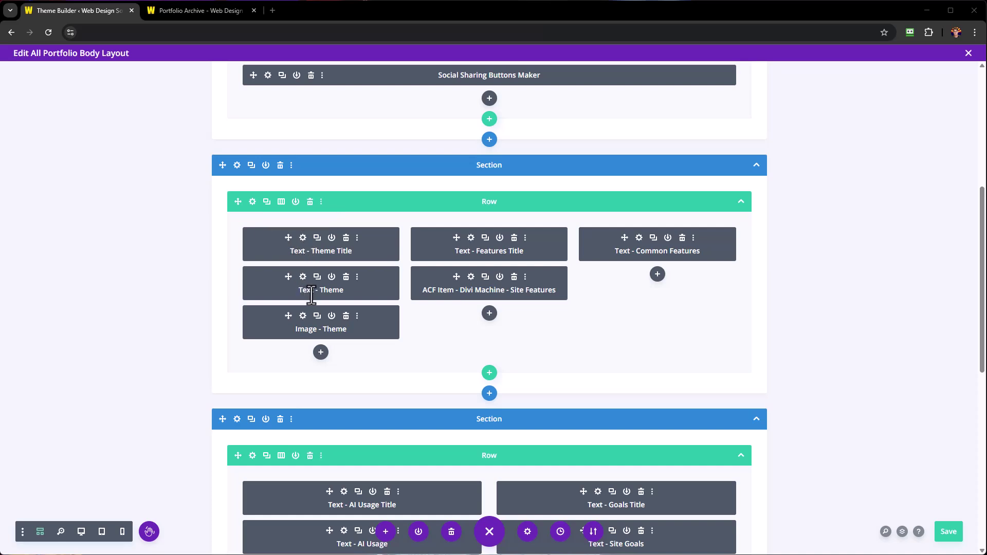
left_click(302, 276)
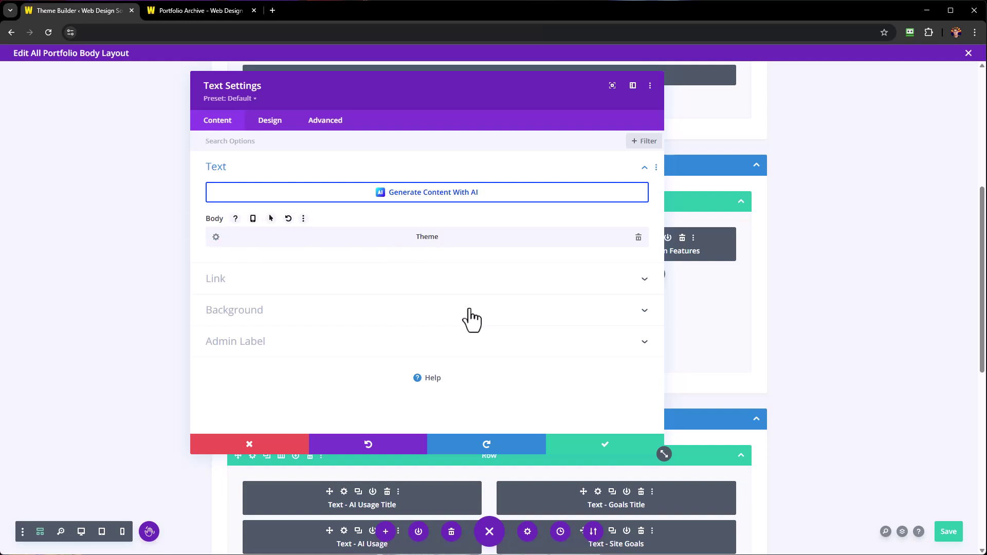
left_click(599, 447)
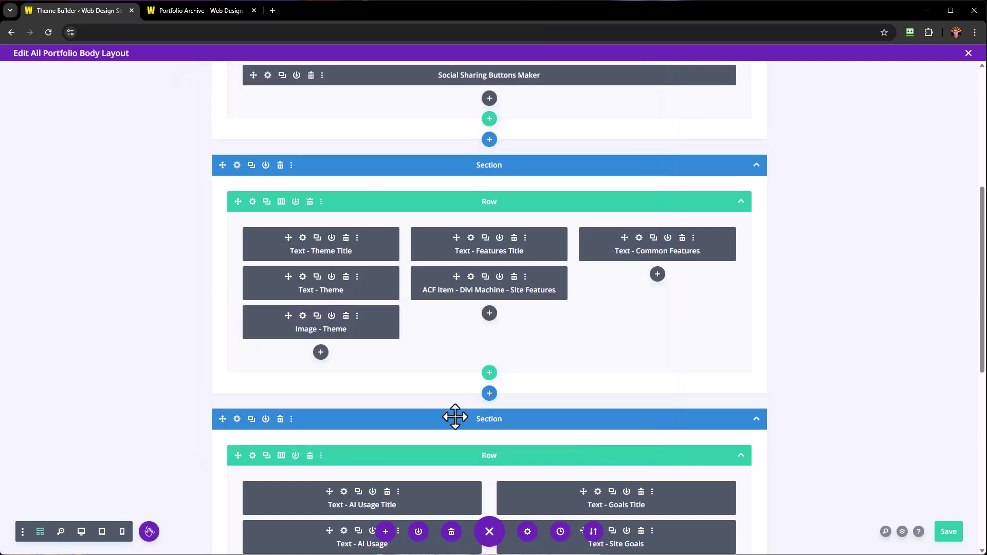
left_click(303, 316)
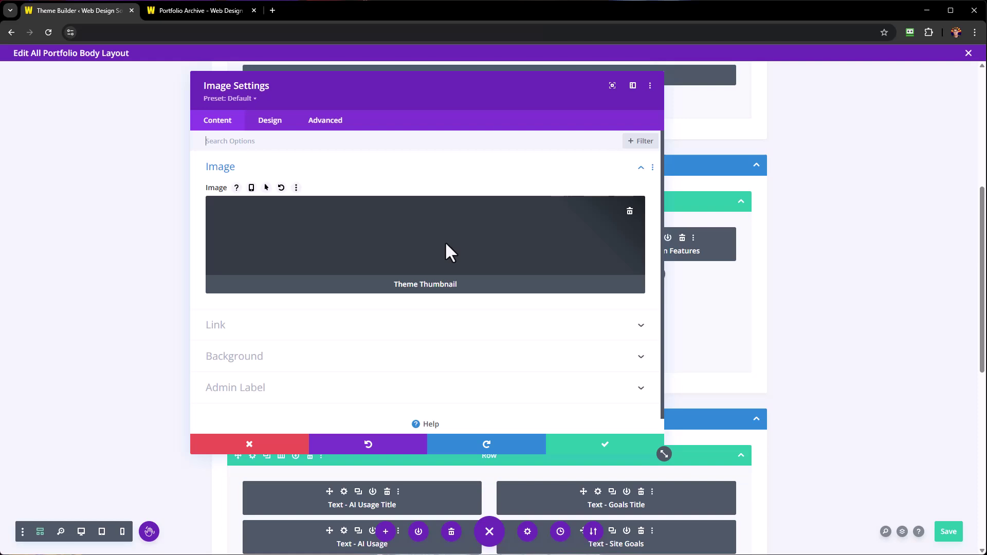
left_click(603, 445)
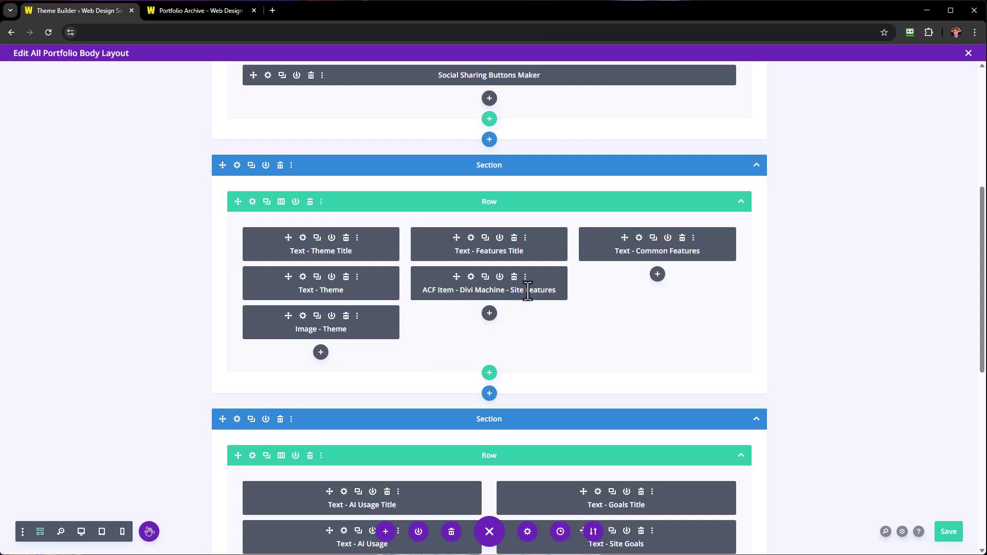
Step: Examine the Site Features ACF Item's main, checkbox/radio, other field, relational field and user field settings
left_click(471, 278)
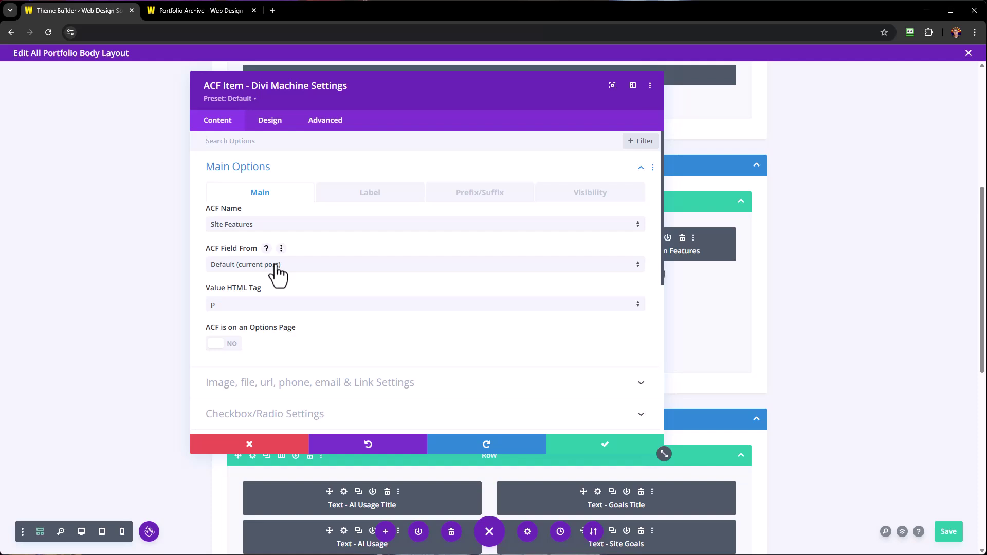
scroll(331, 283, "down", 3)
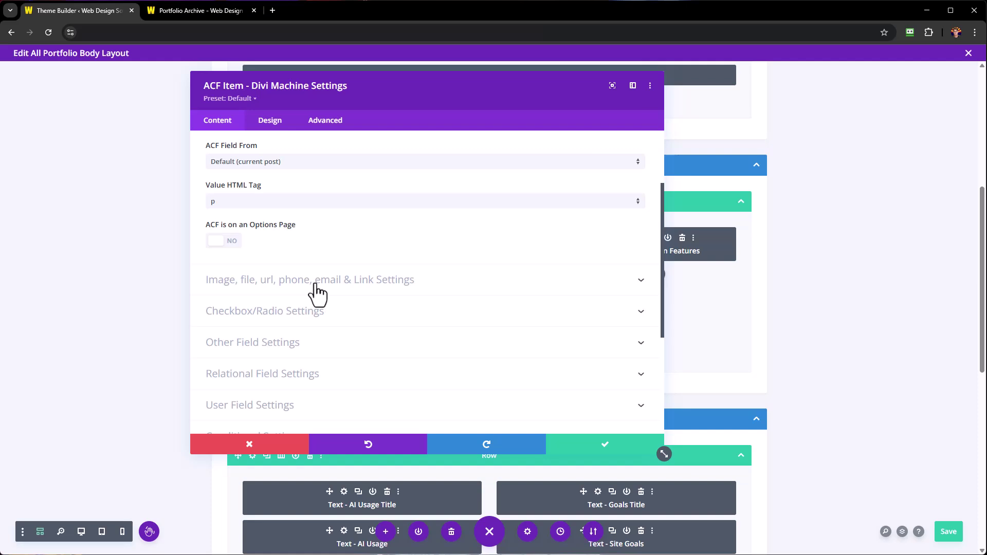
left_click(320, 312)
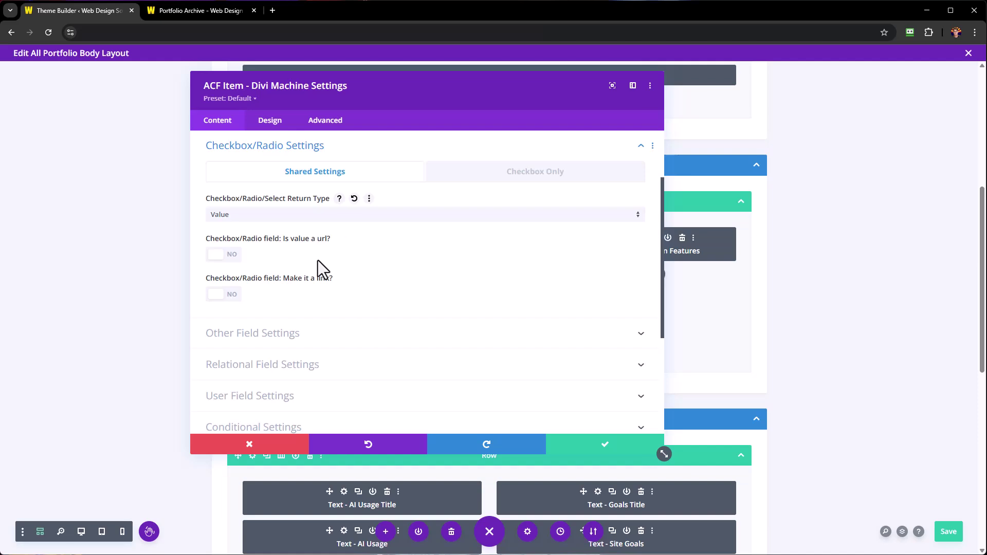
scroll(313, 273, "down", 1)
scroll(313, 273, "down", 2)
left_click(285, 237)
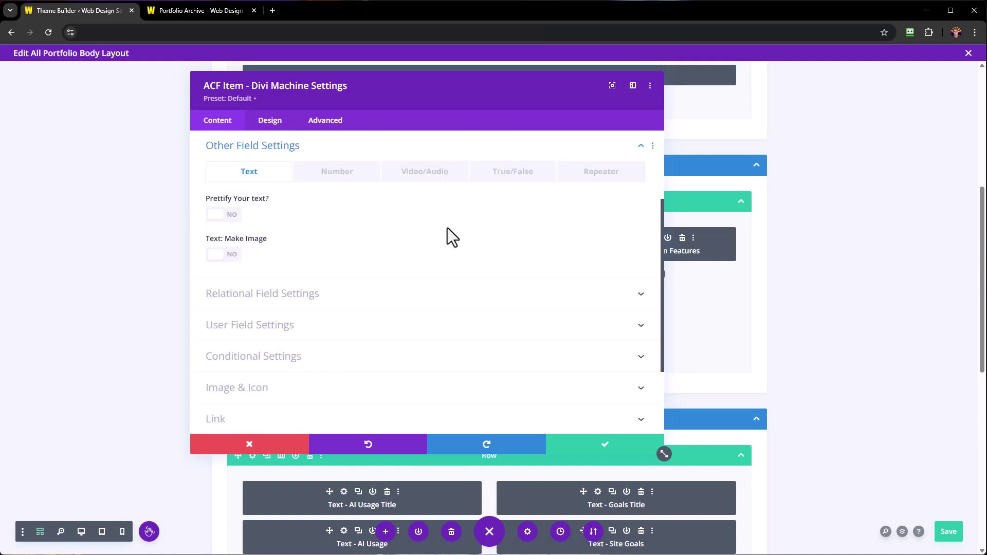
left_click(320, 301)
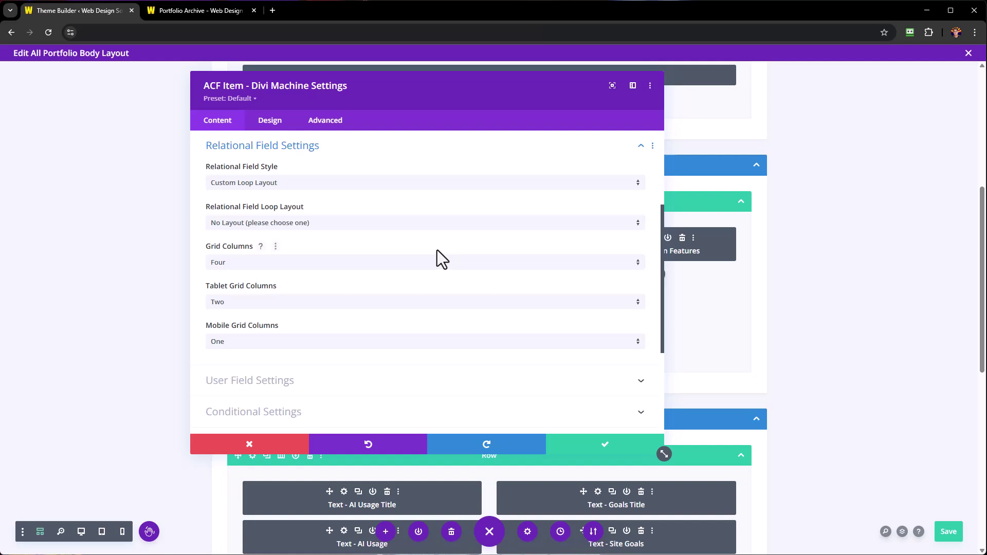
left_click(333, 384)
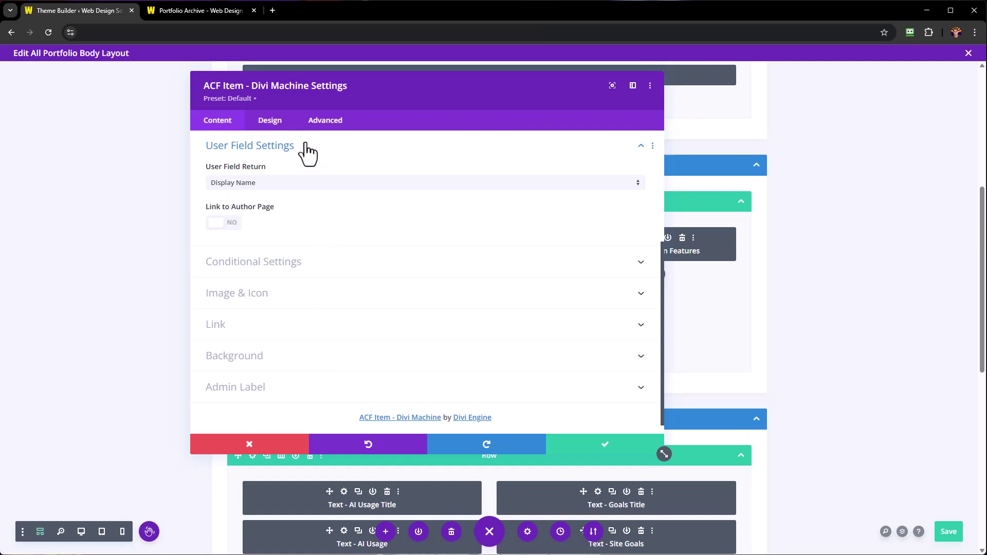
Step: Examine the free-form custom CSS that styles the Site Features list and close the module's settings
left_click(324, 123)
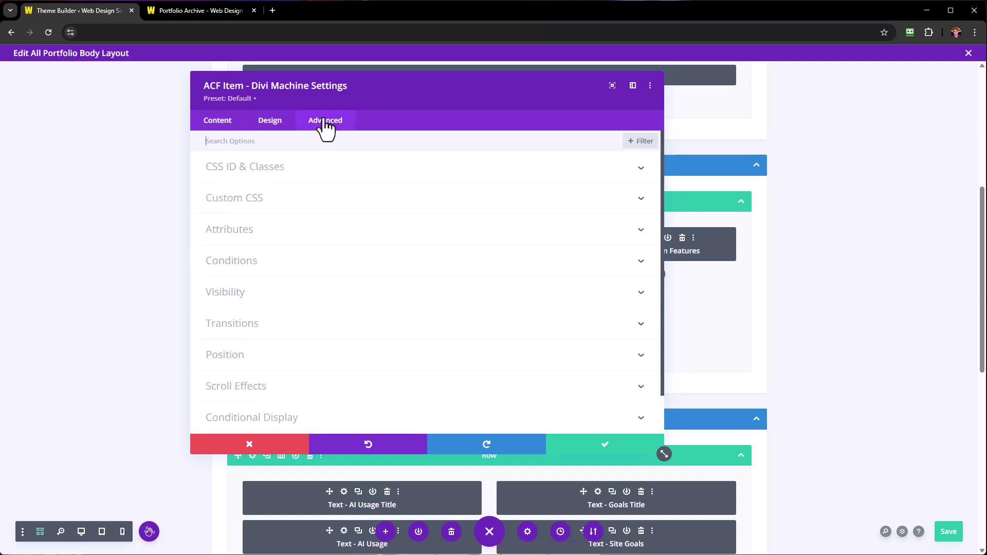
left_click(320, 208)
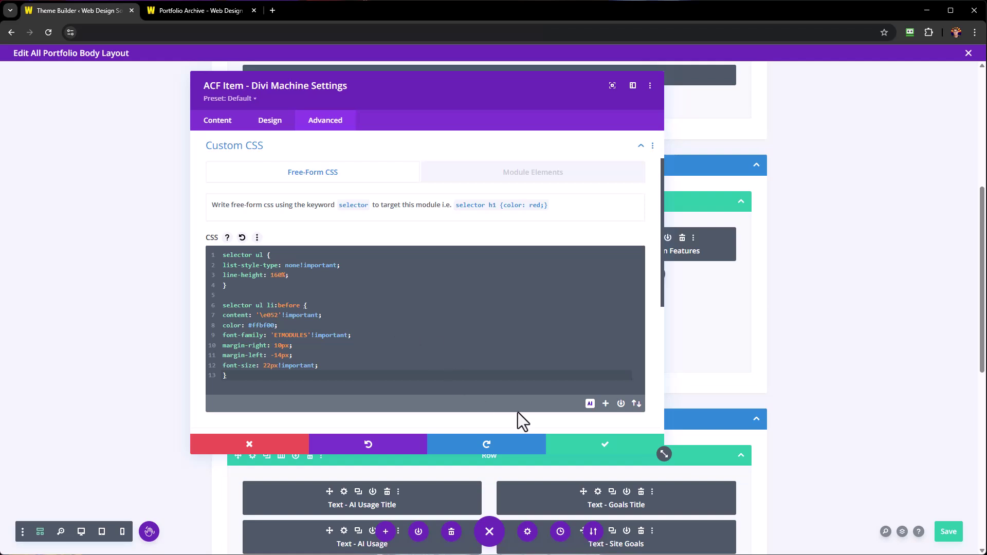
left_click(619, 456)
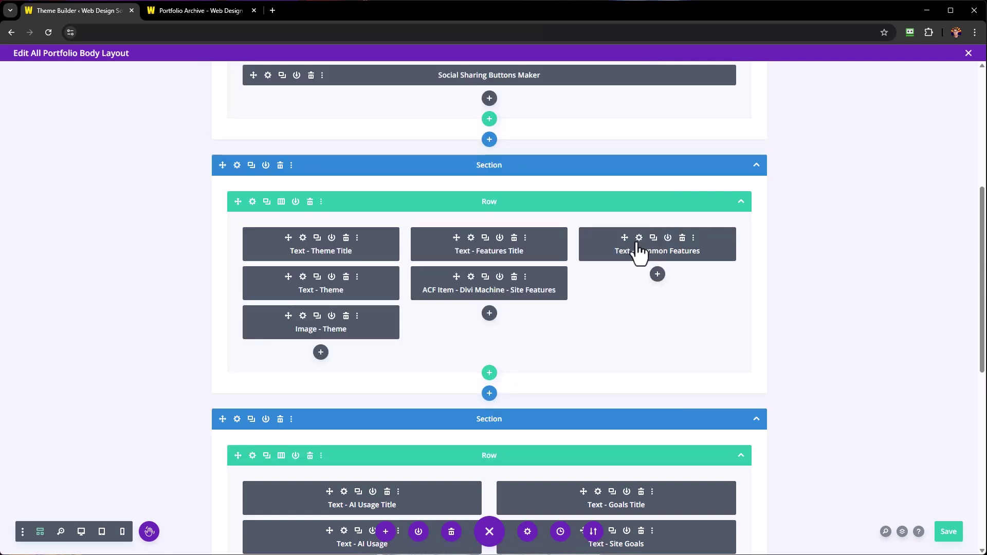
Step: Check the body text of the Common Features text module
left_click(639, 238)
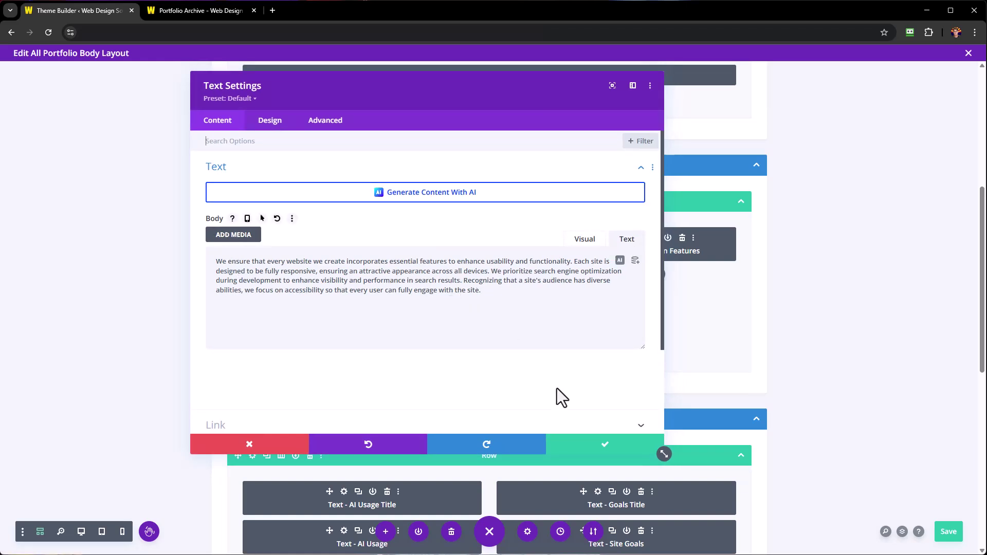
left_click(586, 448)
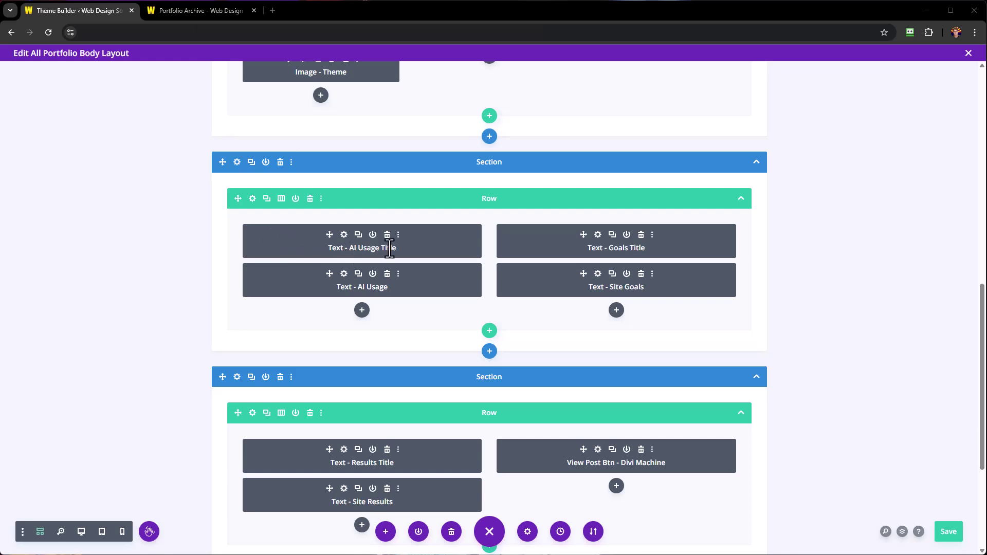
Step: Check the dynamic content sources of the AI Usage and Site Goals text modules, closing each module's settings
left_click(342, 274)
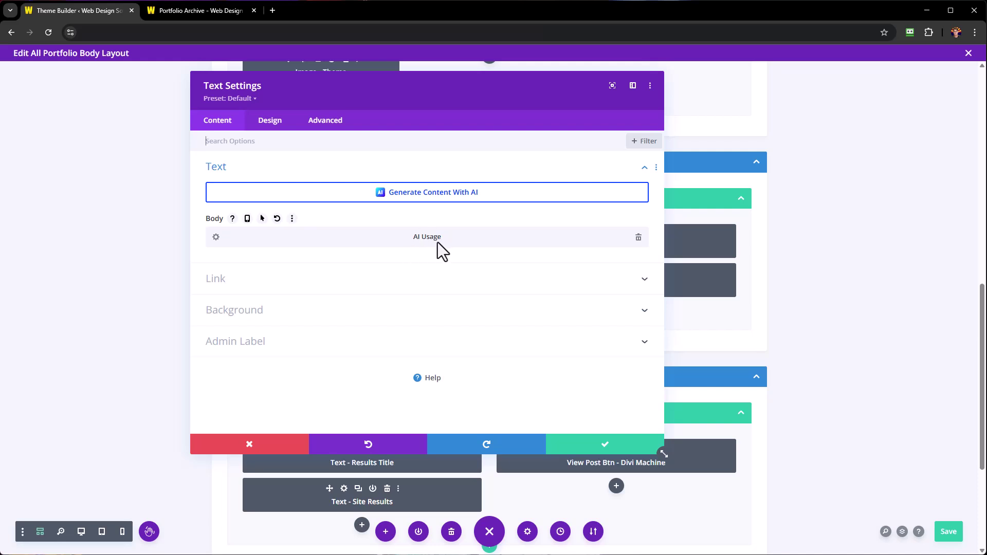
left_click(583, 447)
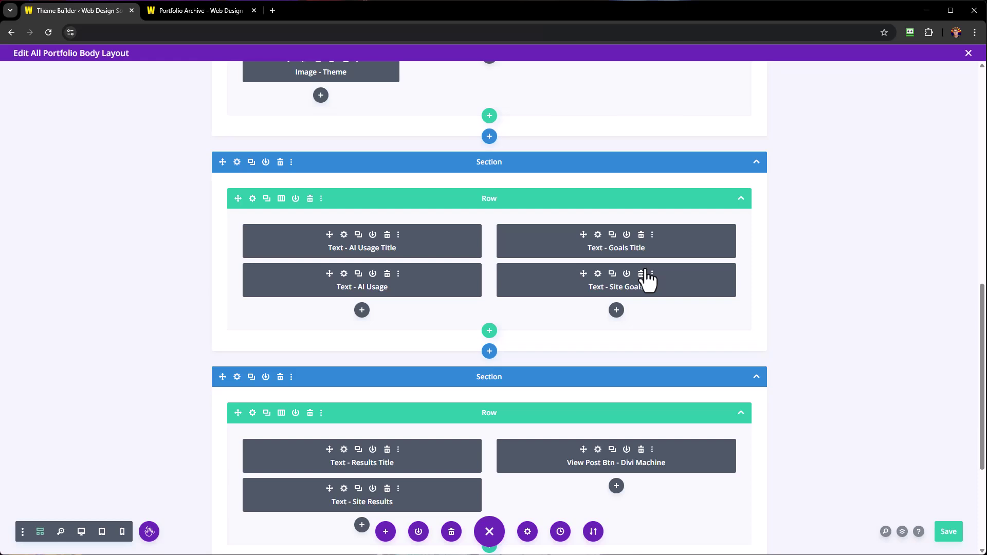
left_click(599, 276)
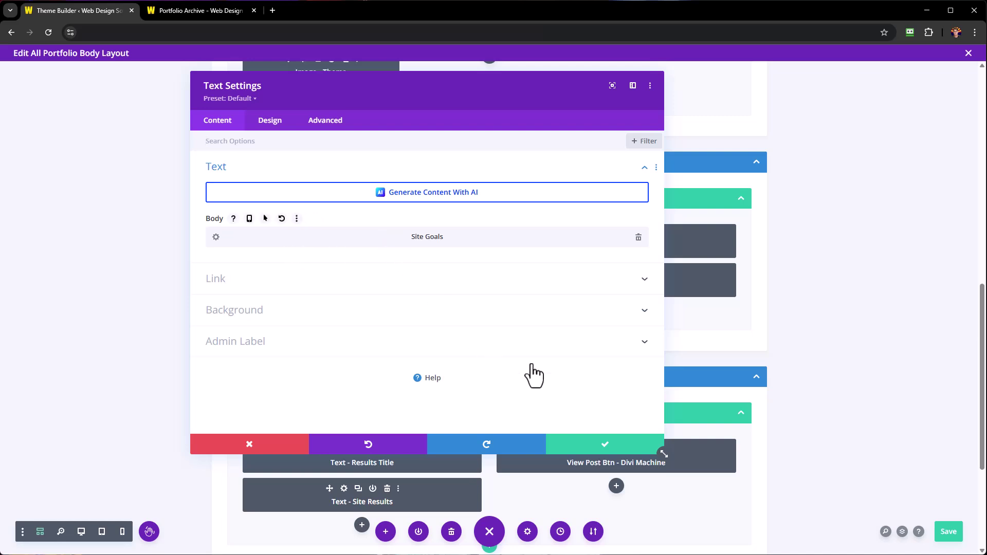
left_click(595, 448)
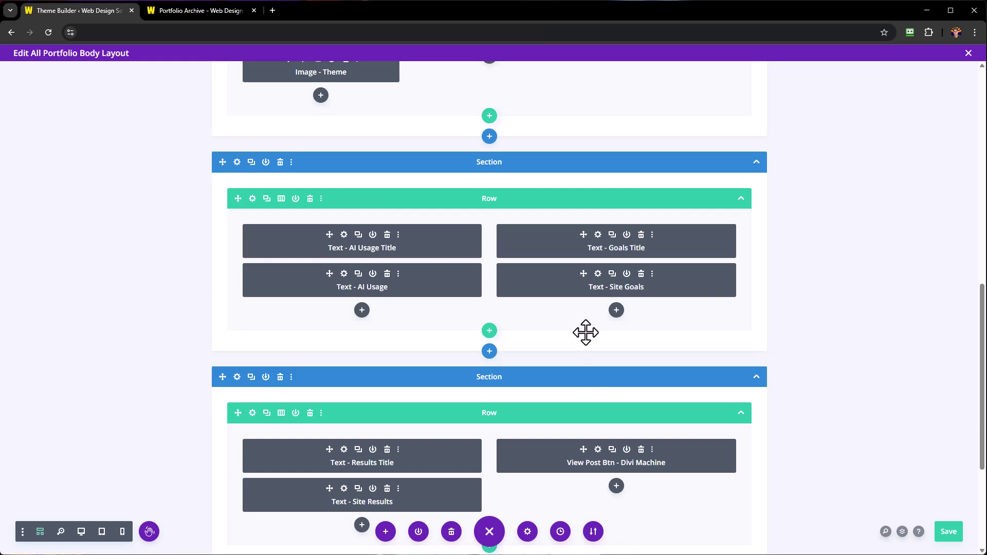
Step: Examine the text options and module link settings of the View Post Btn - Divi Machine module and close its settings
scroll(561, 258, "down", 3)
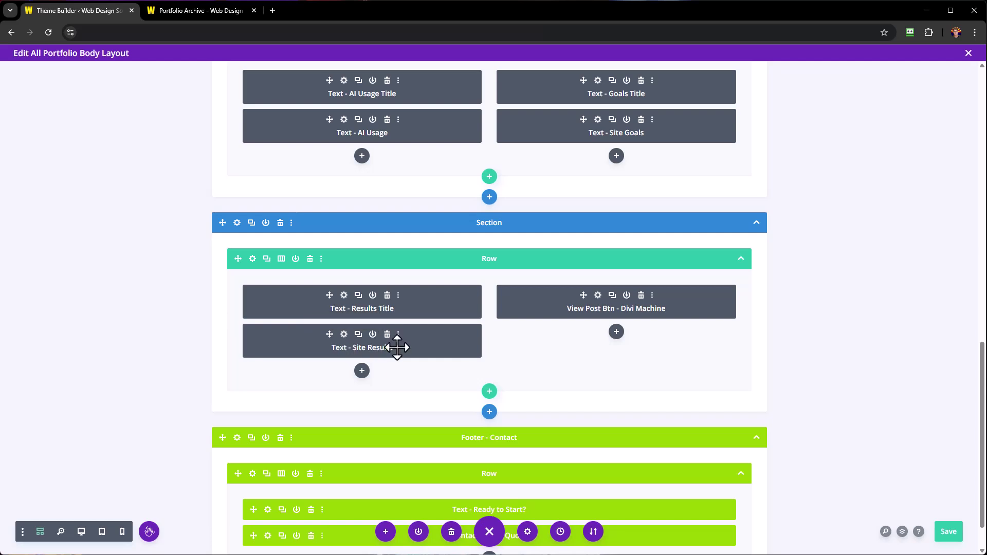
left_click(598, 296)
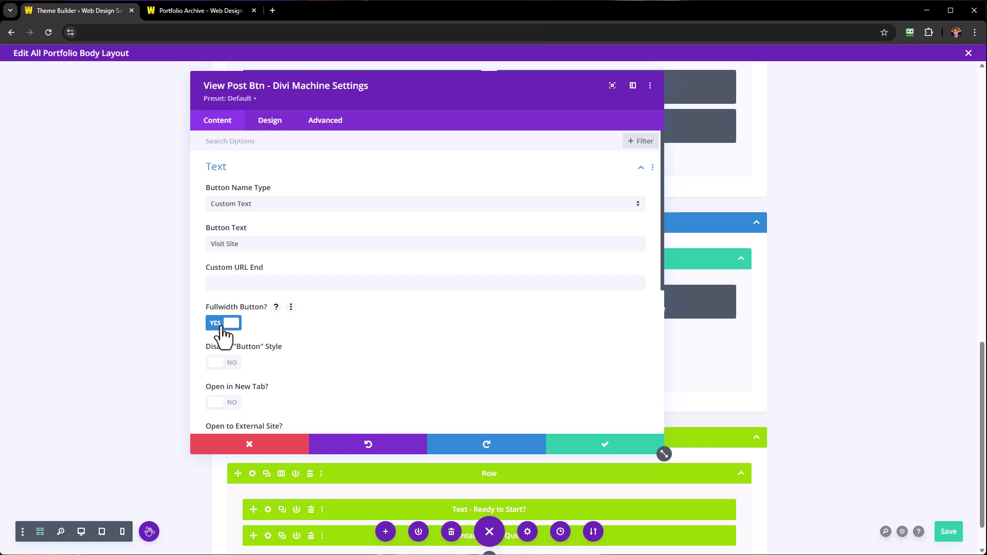
scroll(428, 308, "down", 2)
scroll(431, 312, "down", 2)
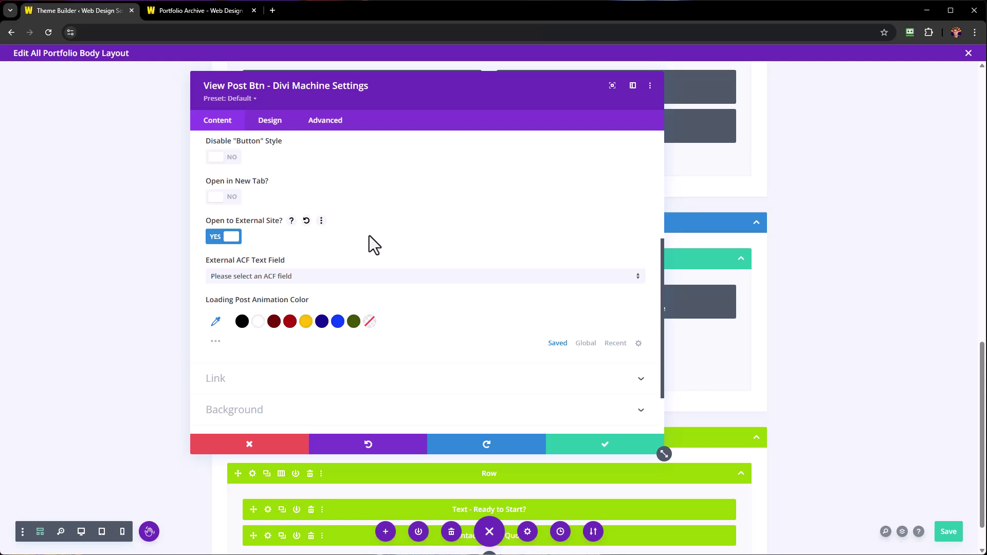
scroll(374, 244, "down", 2)
left_click(303, 324)
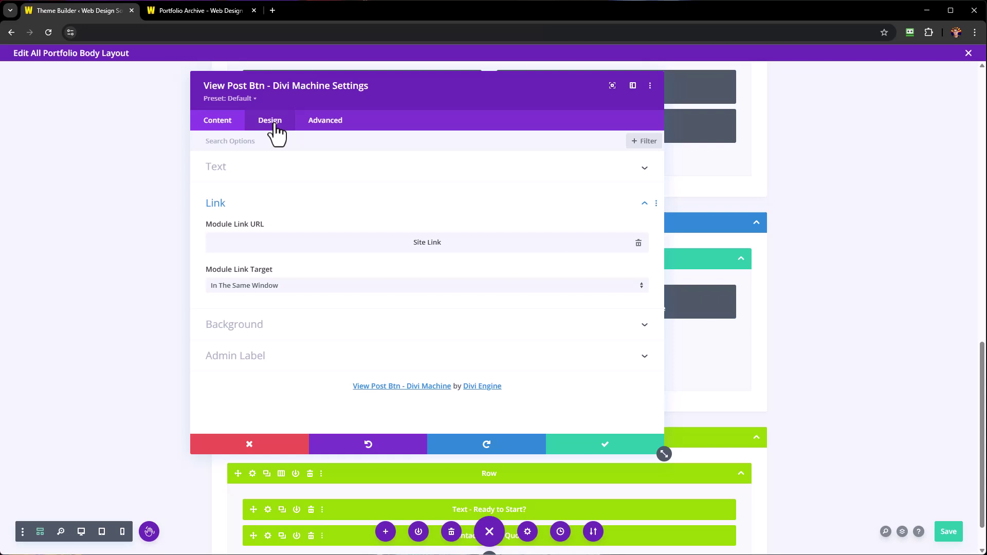
left_click(613, 444)
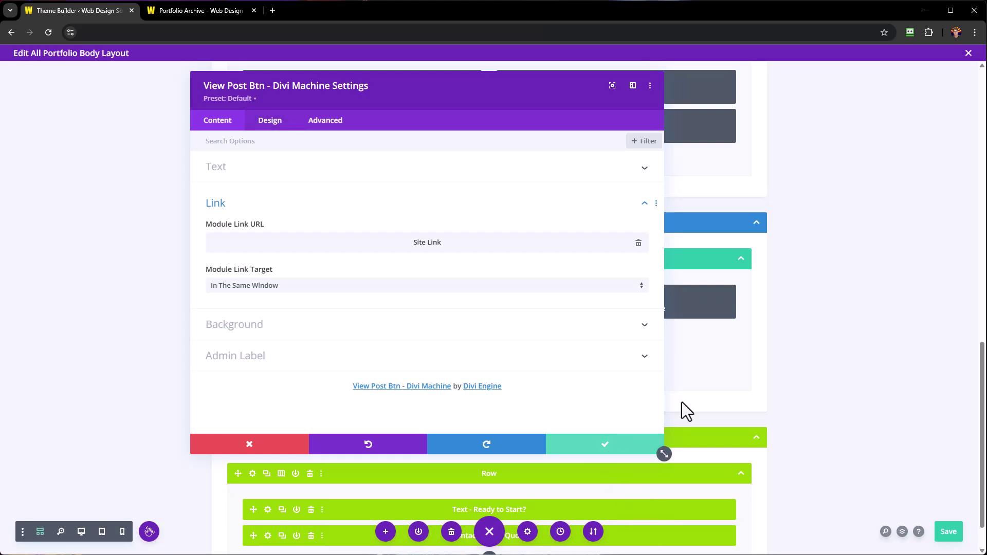
Step: Save the All Portfolio body layout
scroll(834, 308, "down", 1)
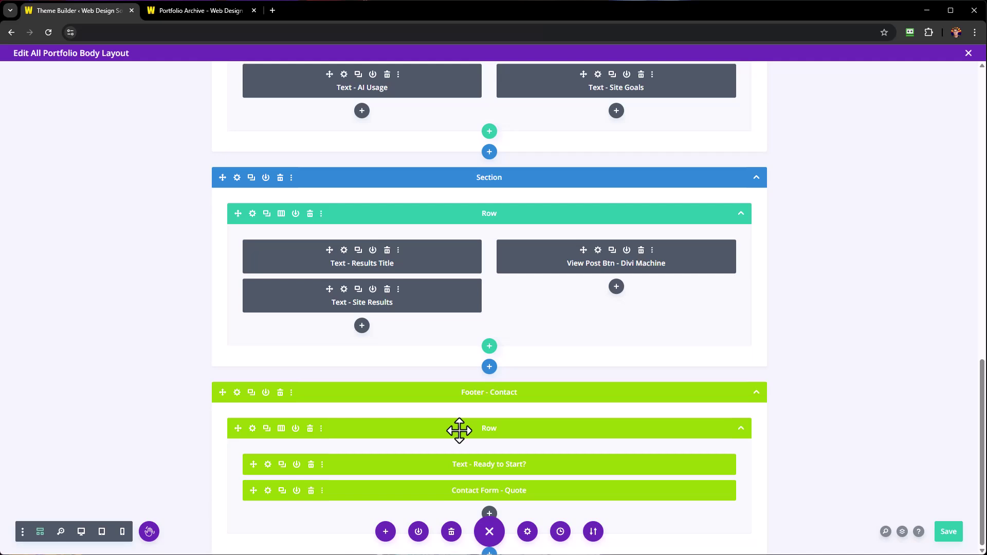
key("ctrl+s")
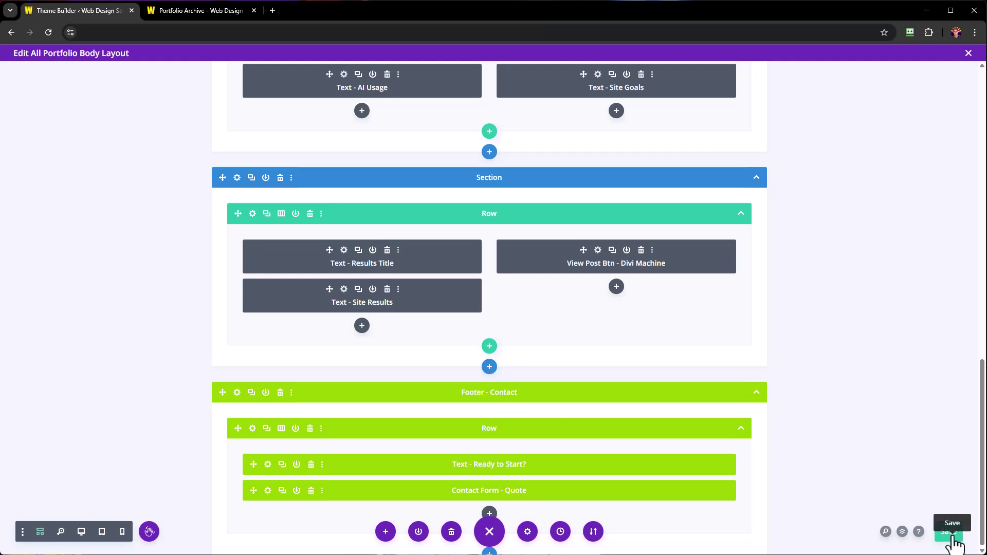
left_click(949, 534)
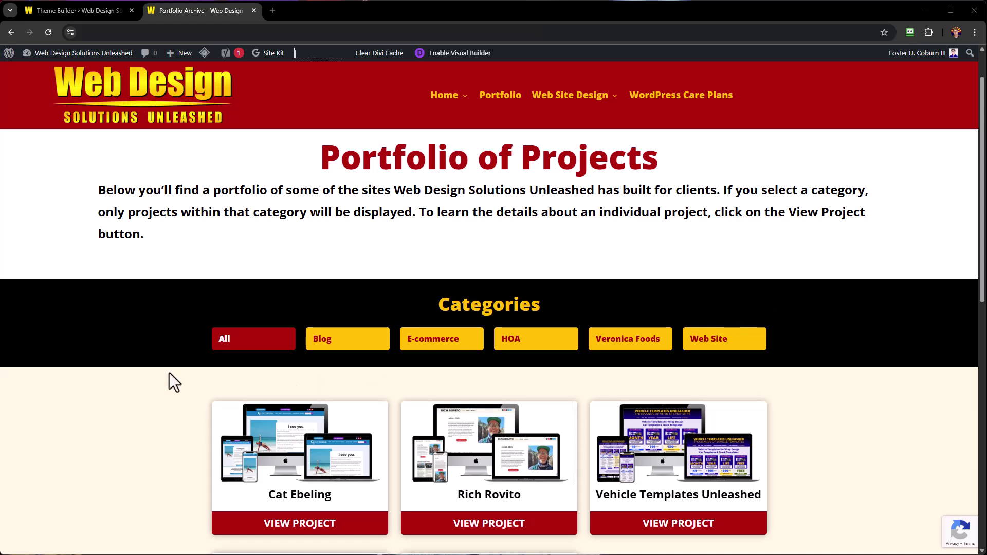
Step: Open the Desert Ridge Lifestyles project from the portfolio archive and examine its page sections down to the contact form
scroll(768, 362, "down", 3)
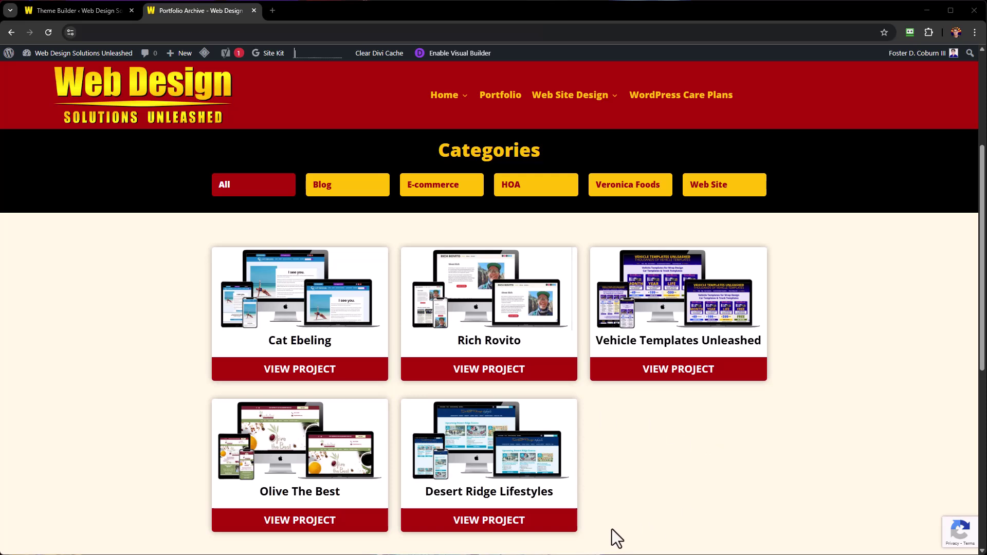
left_click(490, 521)
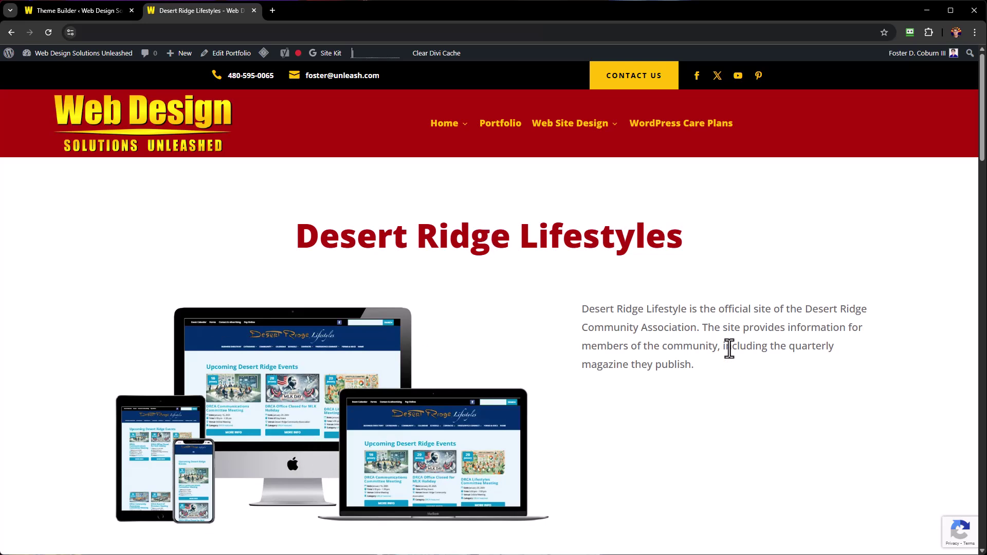
scroll(838, 351, "down", 5)
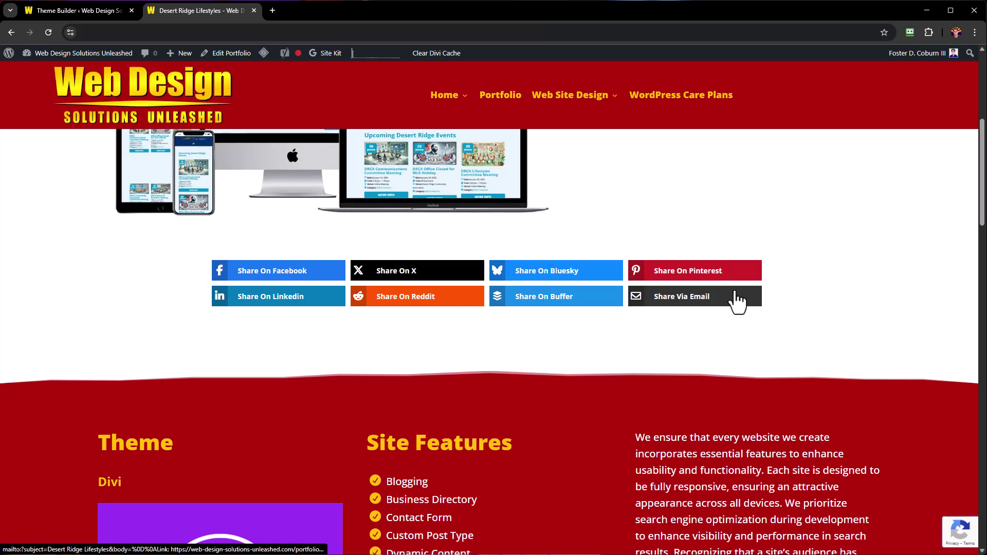
scroll(863, 254, "down", 3)
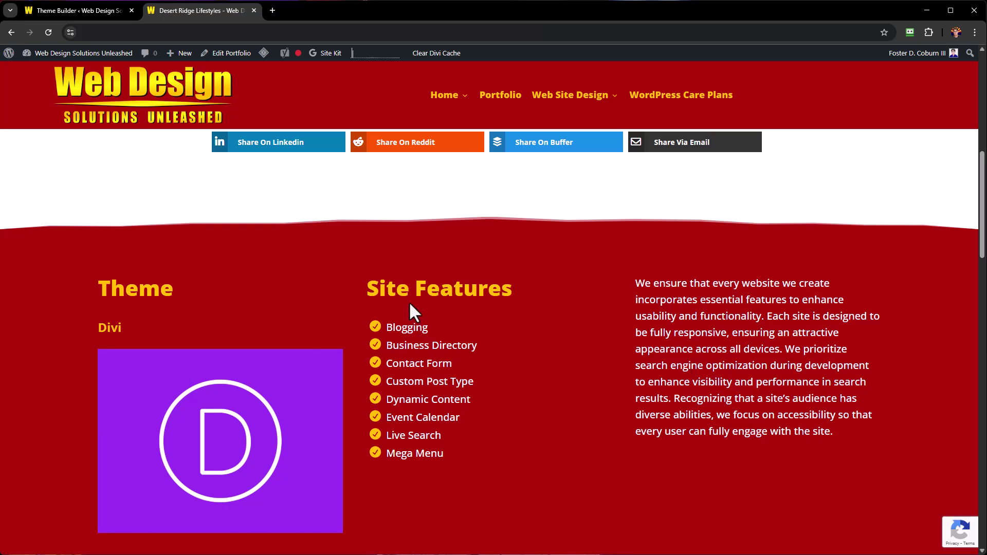
scroll(568, 363, "down", 1)
scroll(567, 359, "down", 7)
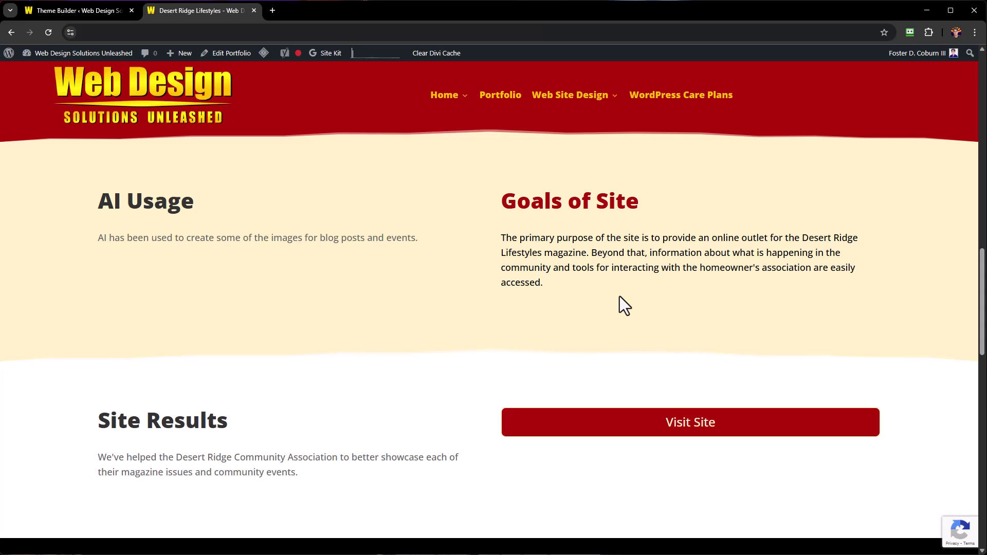
scroll(370, 324, "down", 3)
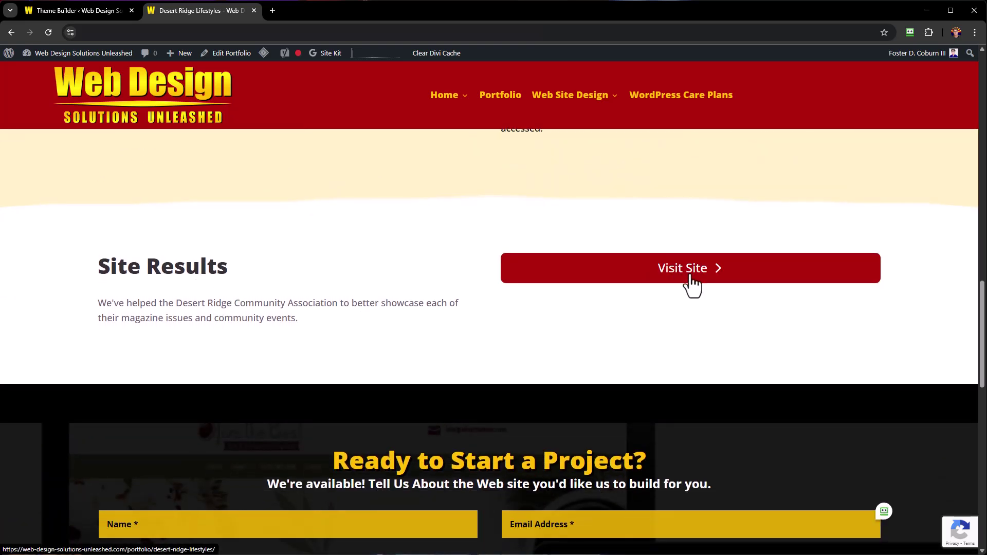
scroll(692, 285, "down", 4)
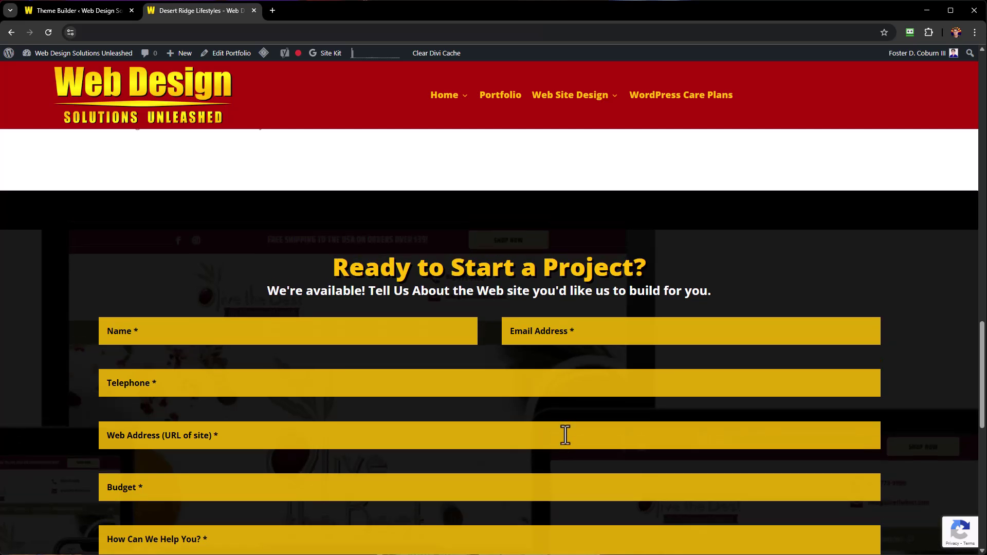
scroll(565, 435, "up", 8)
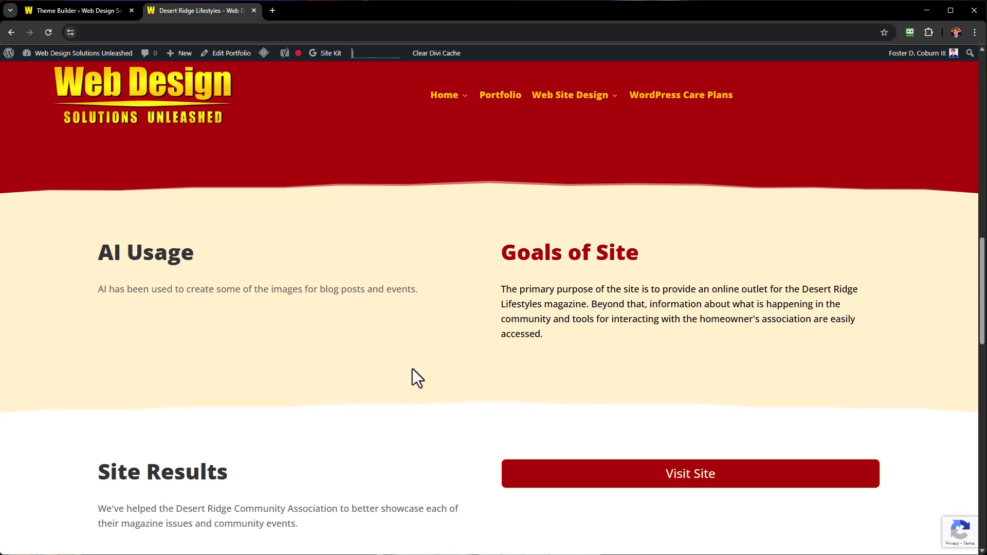